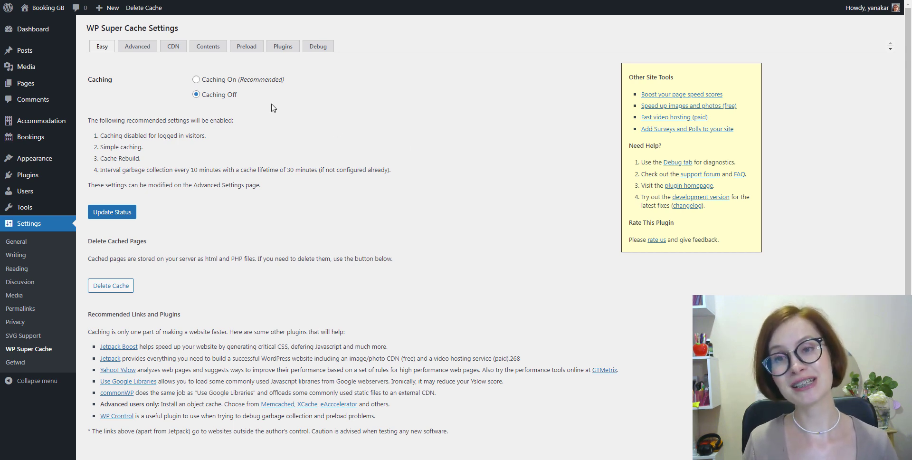
# Select the recommended Caching On option for the site's cache.
pyautogui.click(196, 80)
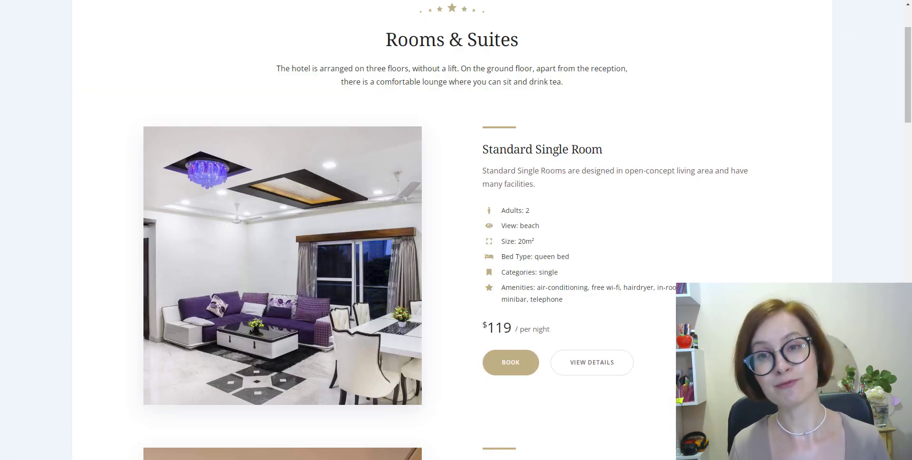
# Browse the Rooms & Suites list and examine the Superior Double Room page with its description, gallery and booking form.
pyautogui.scroll(-6, 456, 230)
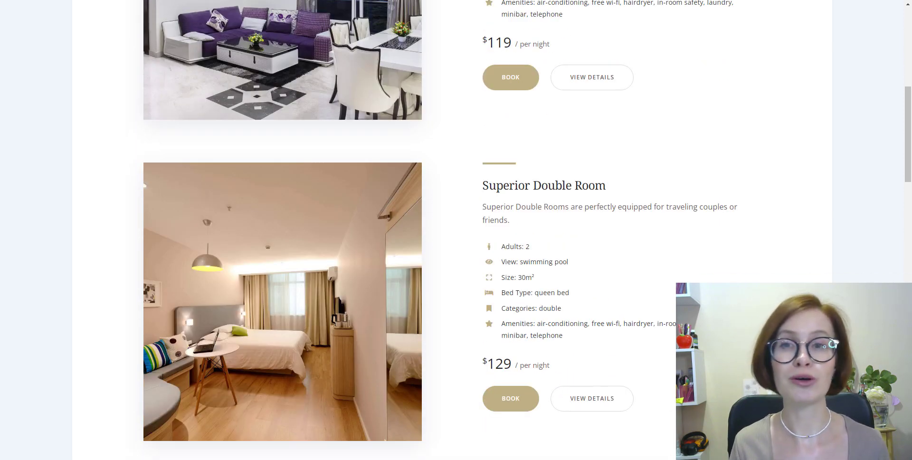
pyautogui.click(552, 186)
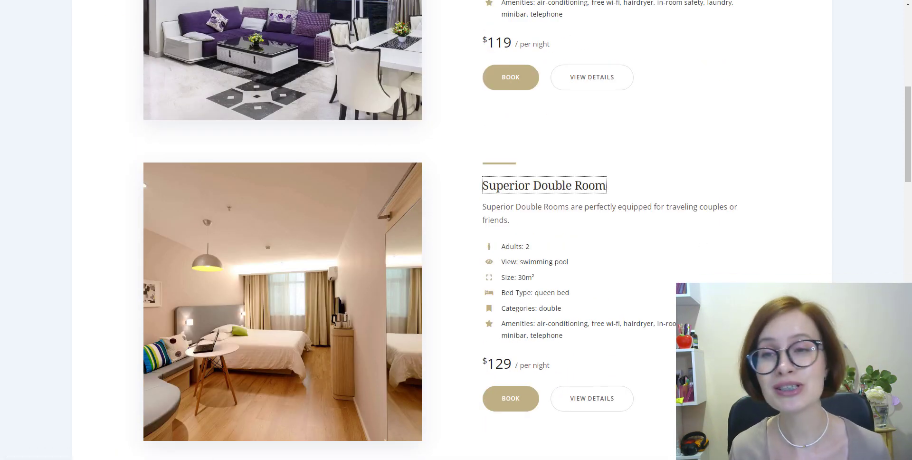
pyautogui.scroll(-4, 456, 230)
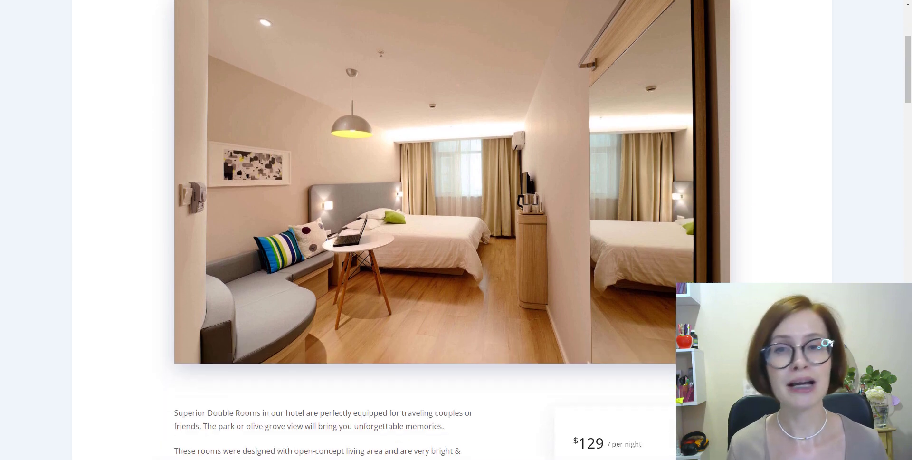
pyautogui.scroll(-5, 456, 230)
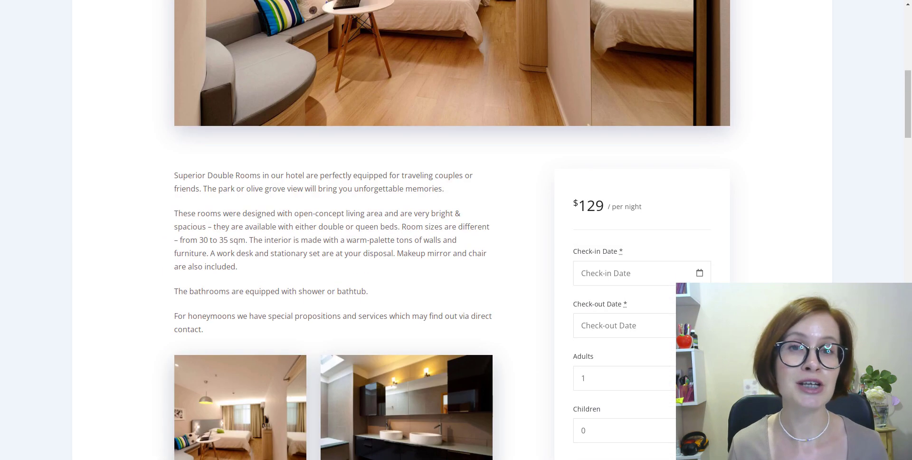
pyautogui.scroll(-2, 456, 230)
pyautogui.scroll(-1, 456, 230)
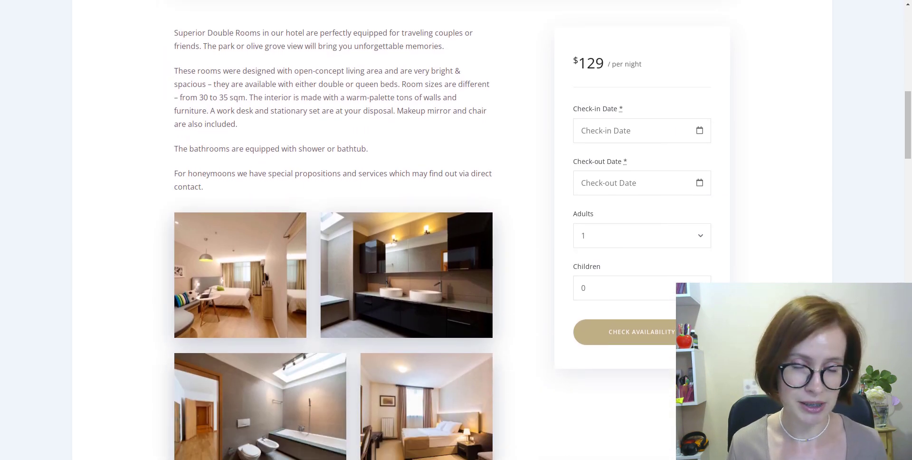
pyautogui.scroll(-1, 456, 230)
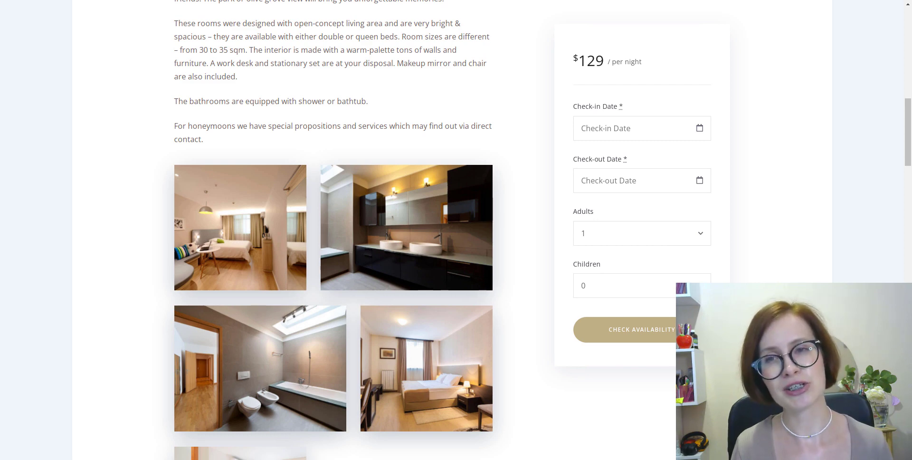
pyautogui.scroll(-3, 456, 230)
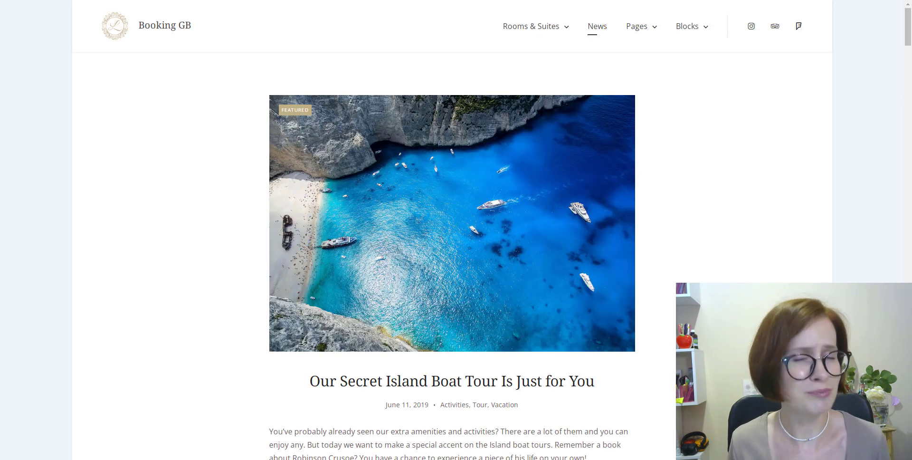
# Browse the site's news posts and examine the "September in Luviana Hotel" article.
pyautogui.scroll(-8, 456, 230)
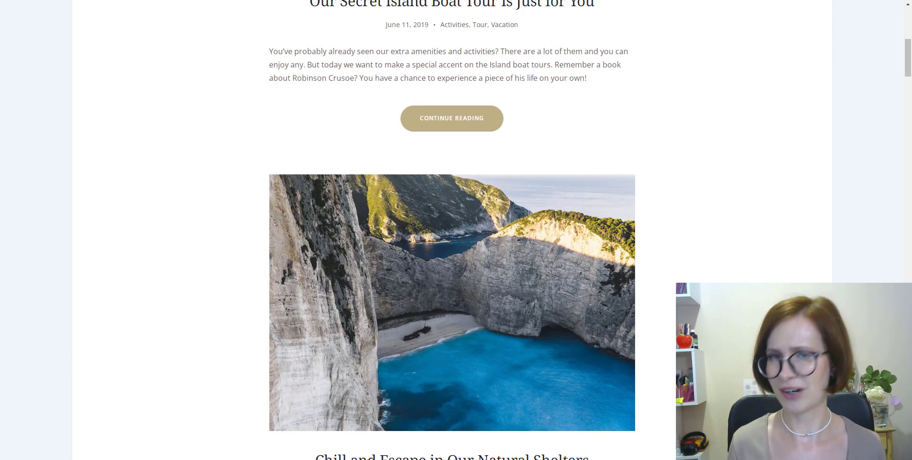
pyautogui.scroll(-8, 457, 230)
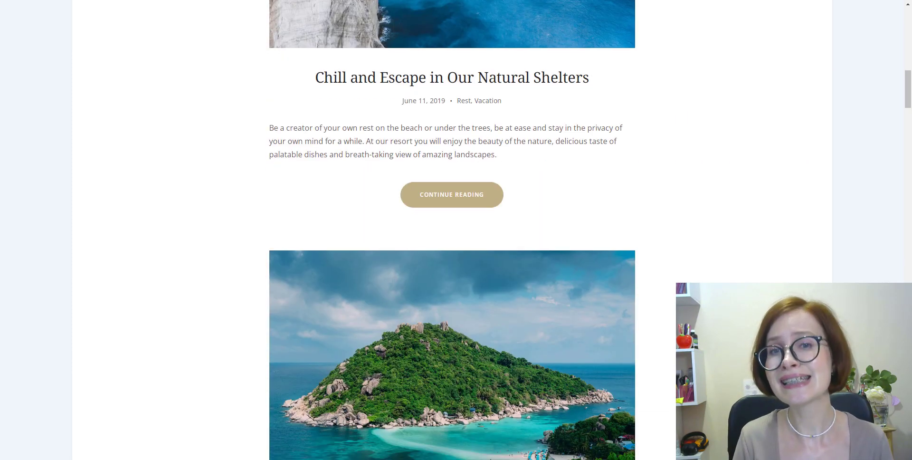
pyautogui.scroll(-4, 456, 230)
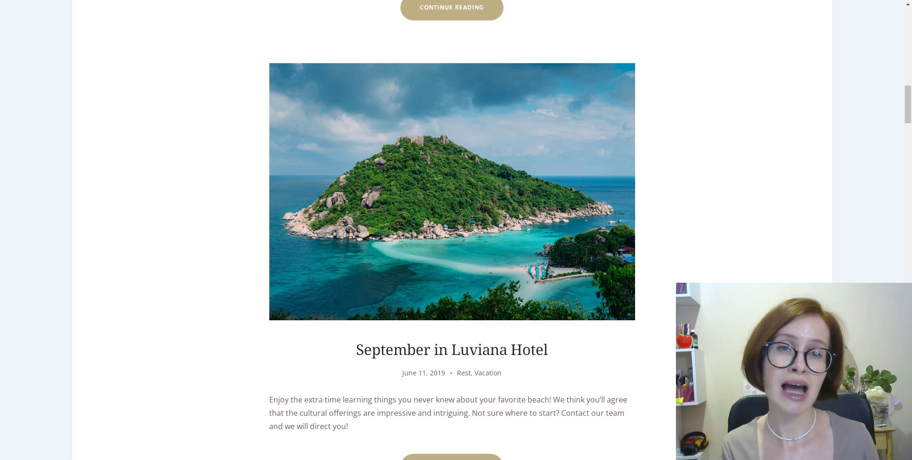
pyautogui.click(517, 356)
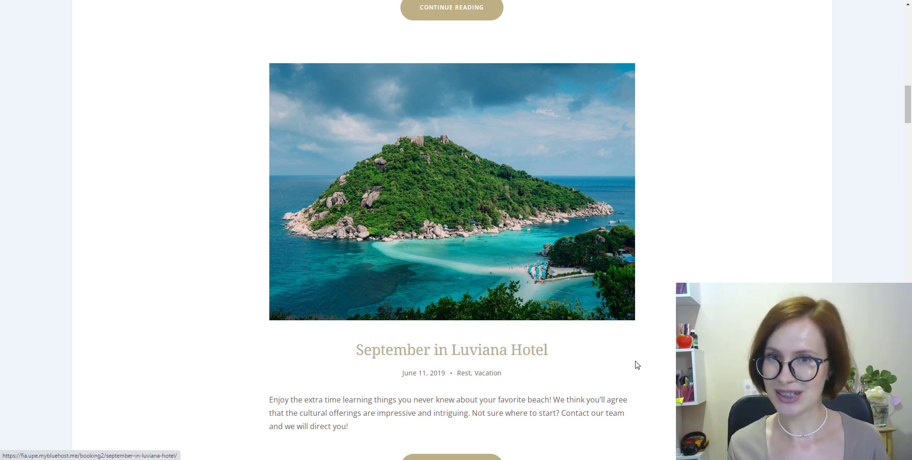
pyautogui.scroll(-4, 456, 230)
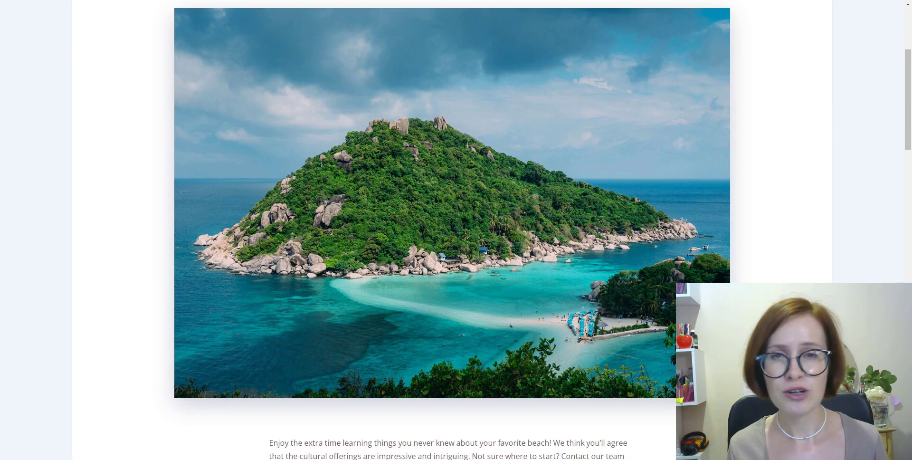
pyautogui.scroll(-5, 456, 230)
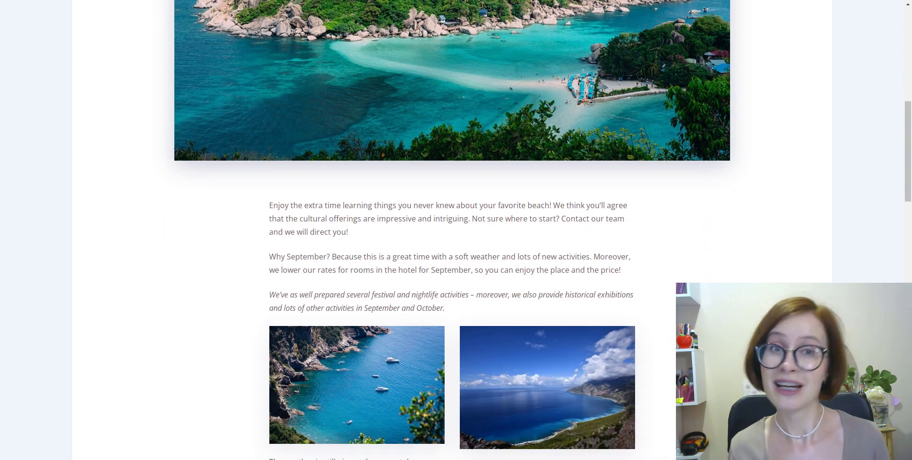
pyautogui.scroll(-1, 456, 230)
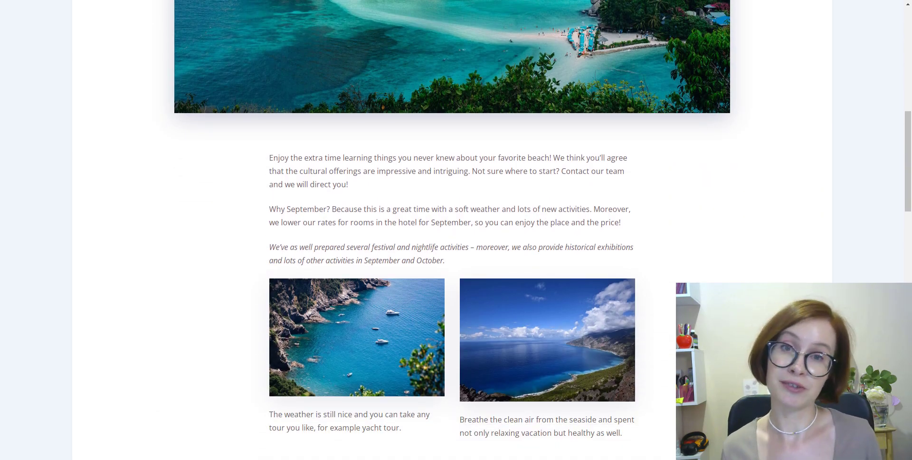
pyautogui.scroll(-2, 456, 230)
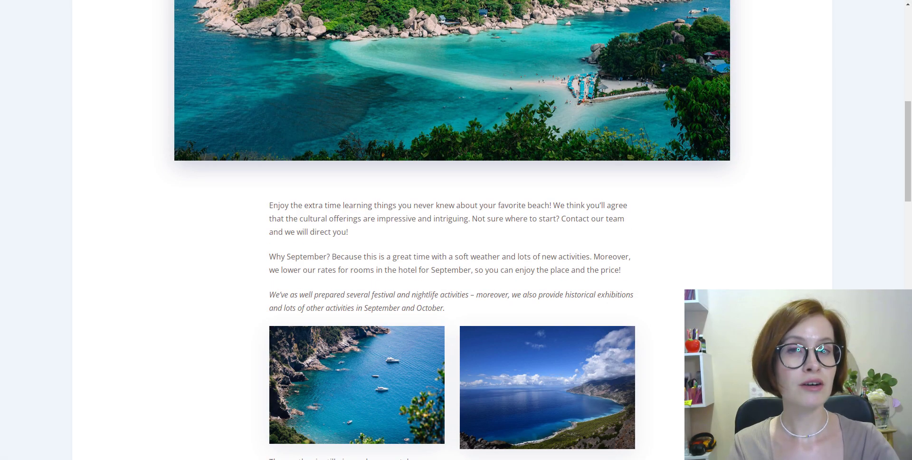
pyautogui.scroll(5, 456, 230)
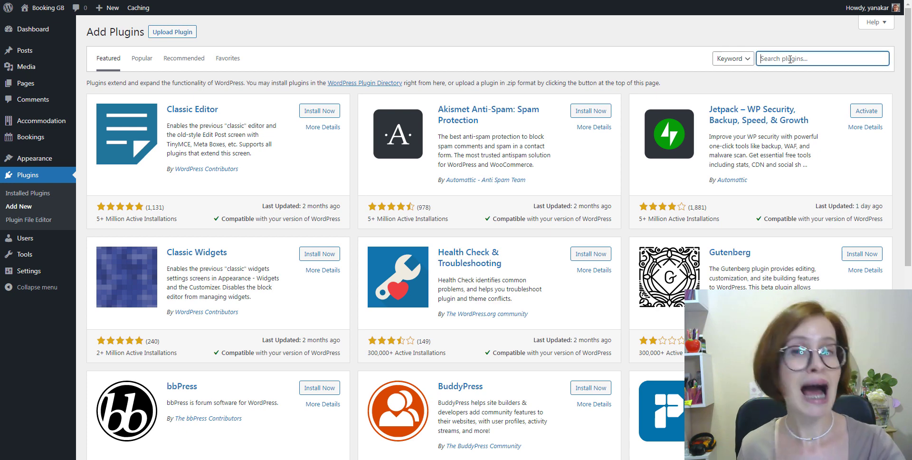
# Search the available plugins for WP Super Cache and review its plugin details.
pyautogui.rightClick(791, 61)
pyautogui.click(813, 117)
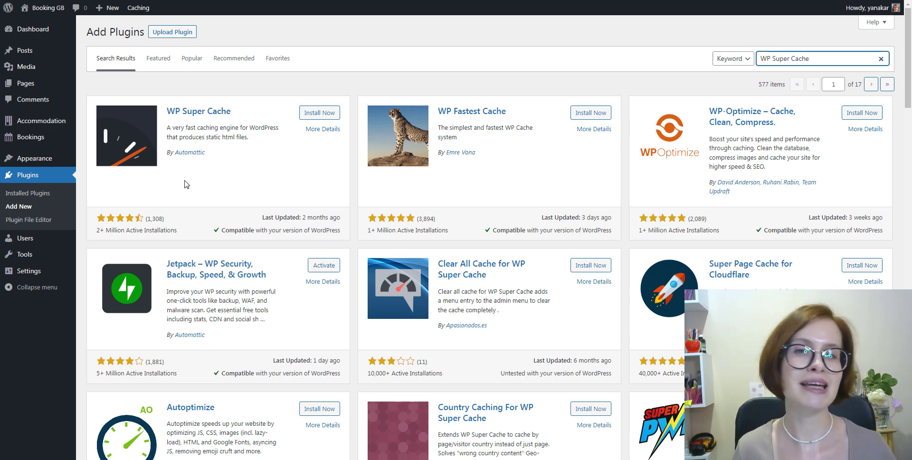
pyautogui.click(323, 129)
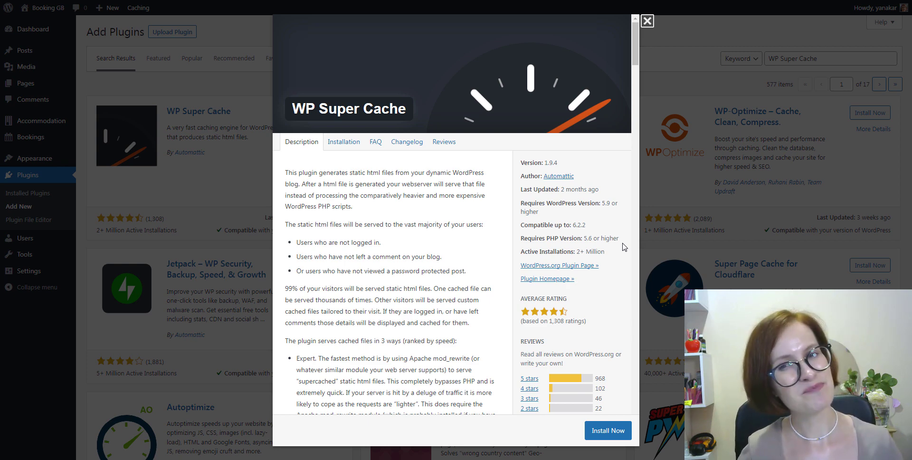
pyautogui.click(648, 21)
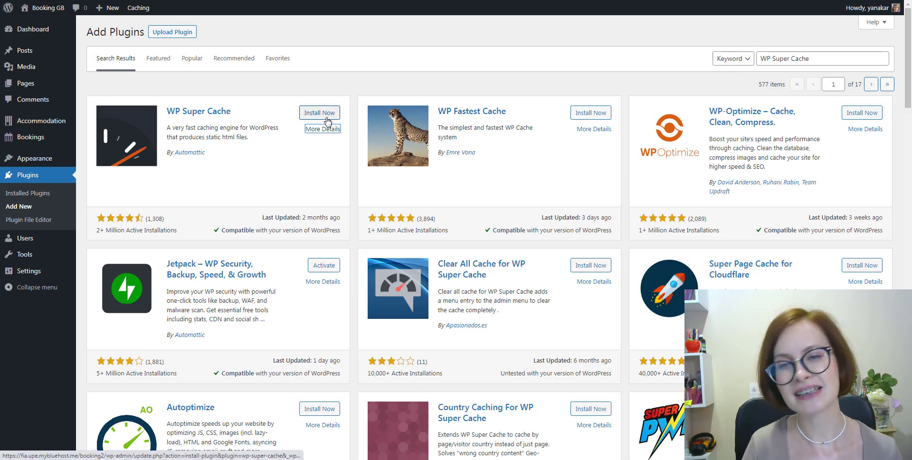
# Install and activate the WP Super Cache plugin.
pyautogui.click(322, 118)
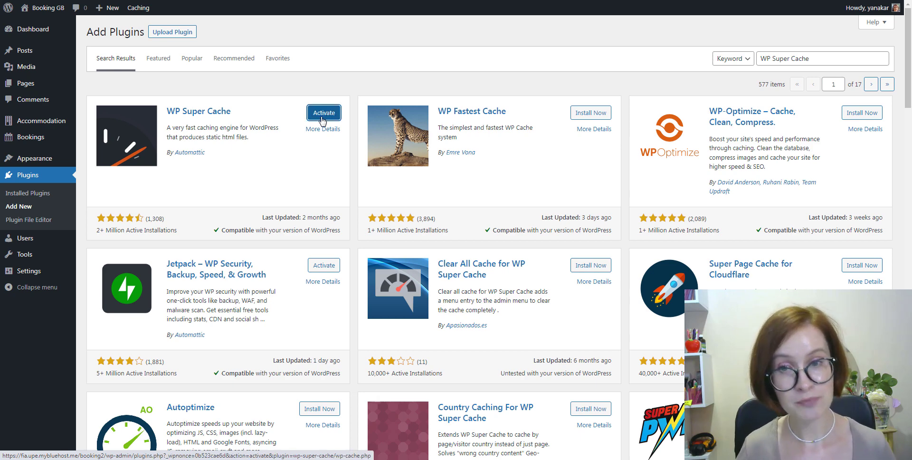
pyautogui.click(322, 119)
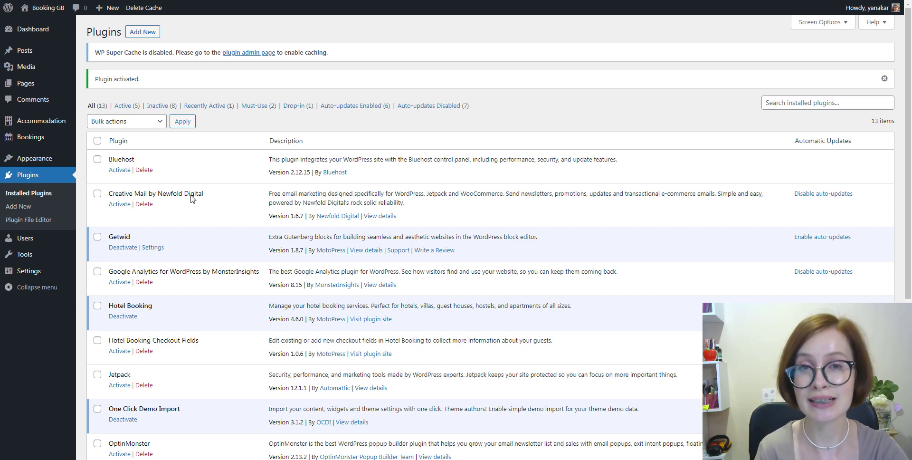
# In the WP Super Cache settings, dismiss the Jetpack Boost offer, set caching to Caching On and update the status.
pyautogui.moveTo(25, 274)
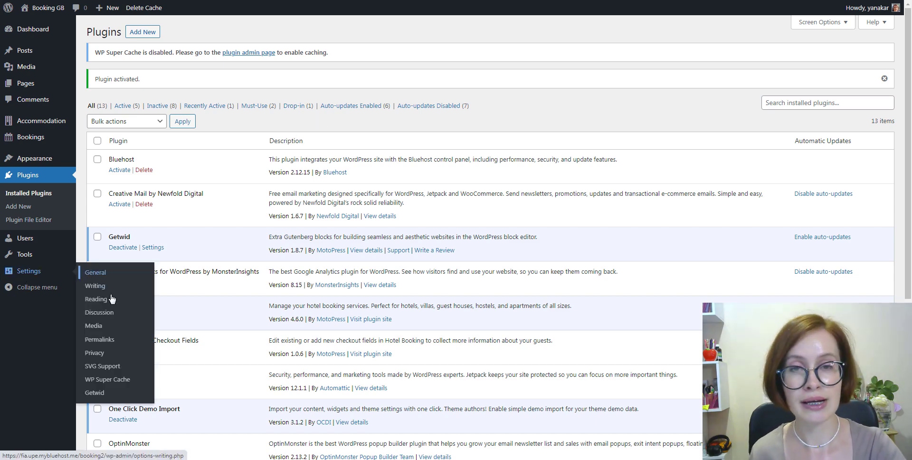
pyautogui.click(104, 386)
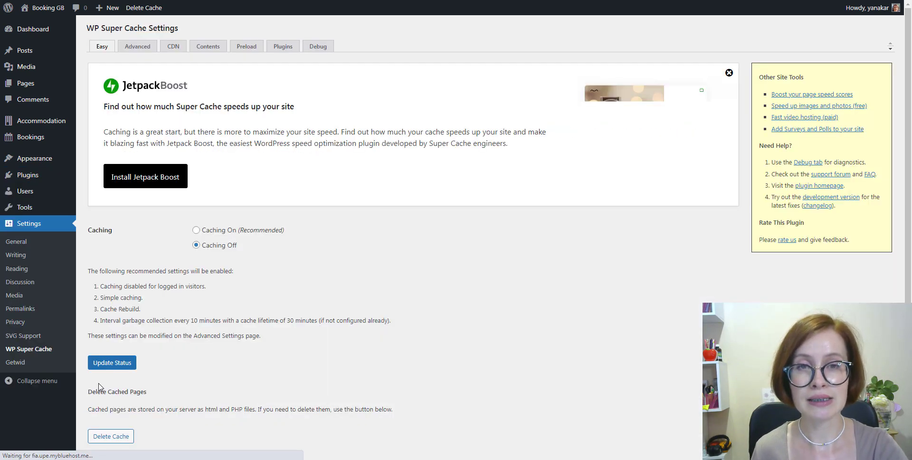
pyautogui.click(729, 72)
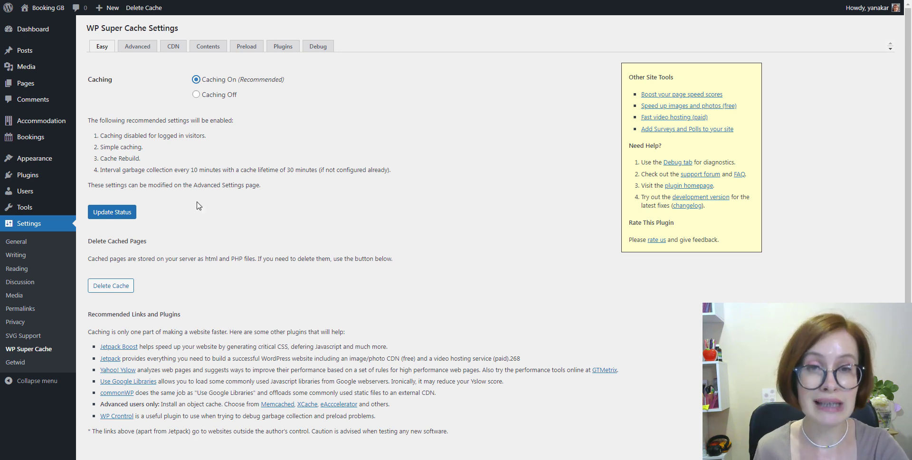
pyautogui.click(107, 216)
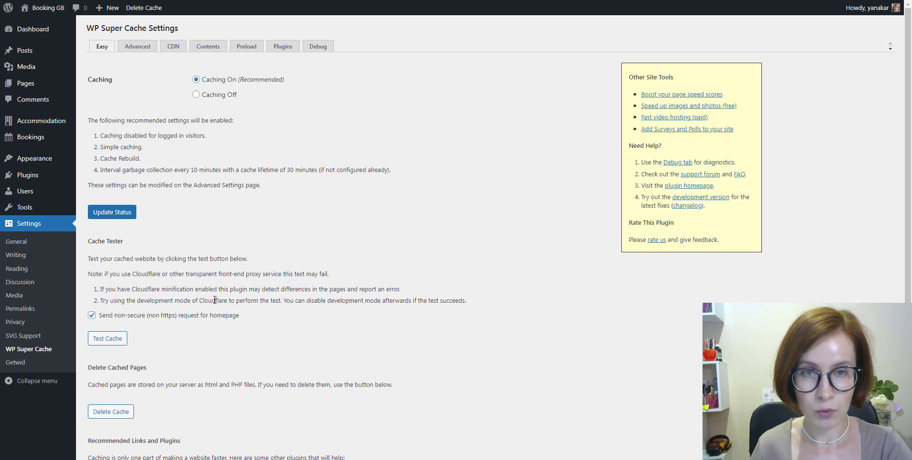
# Test the site's cache with non-secure homepage requests enabled and review the test report.
pyautogui.click(105, 346)
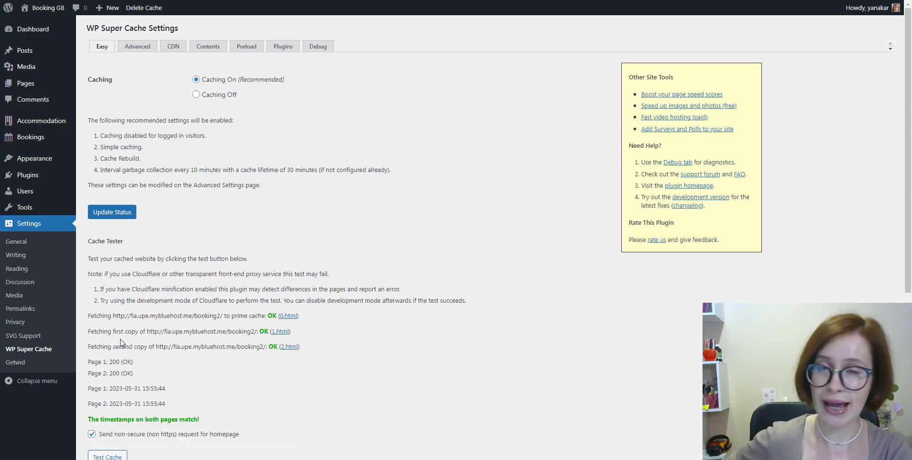
pyautogui.scroll(-1, 404, 346)
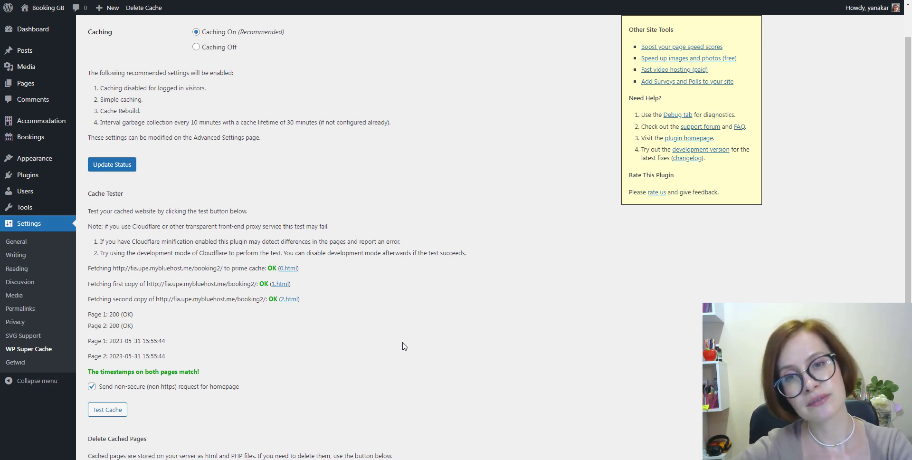
pyautogui.scroll(1, 404, 347)
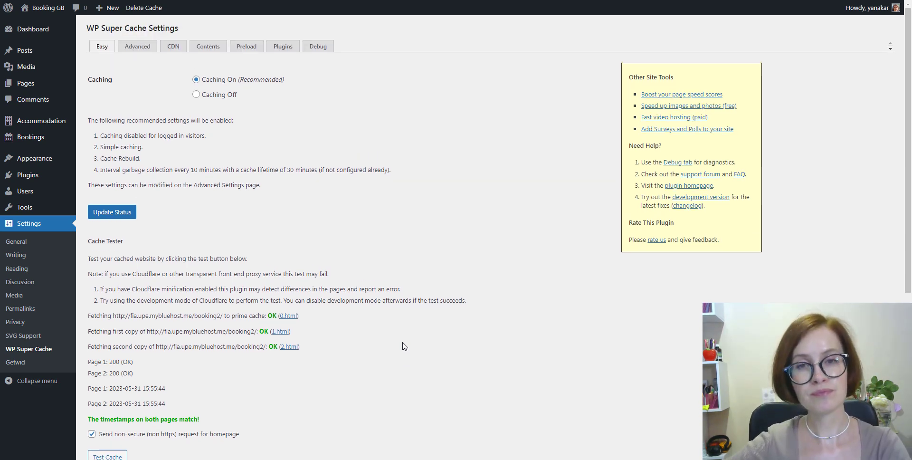
# In the advanced cache settings, enable page compression for visitors and 304 Browser caching.
pyautogui.click(139, 51)
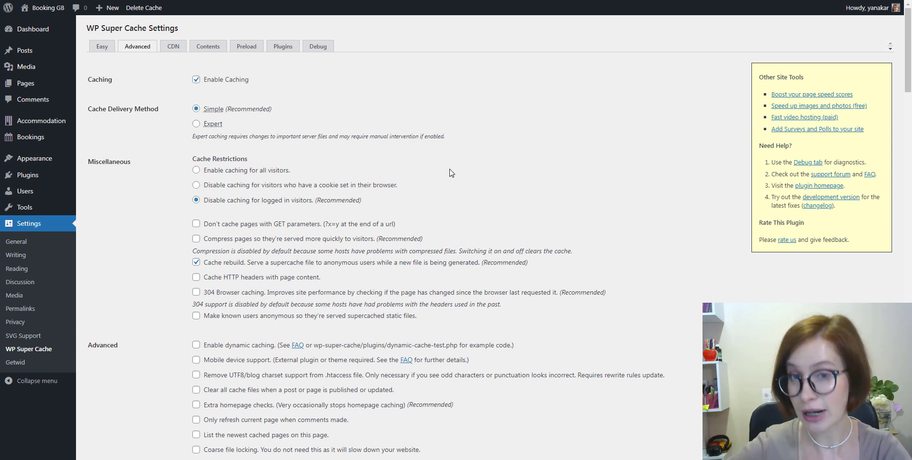
pyautogui.click(197, 239)
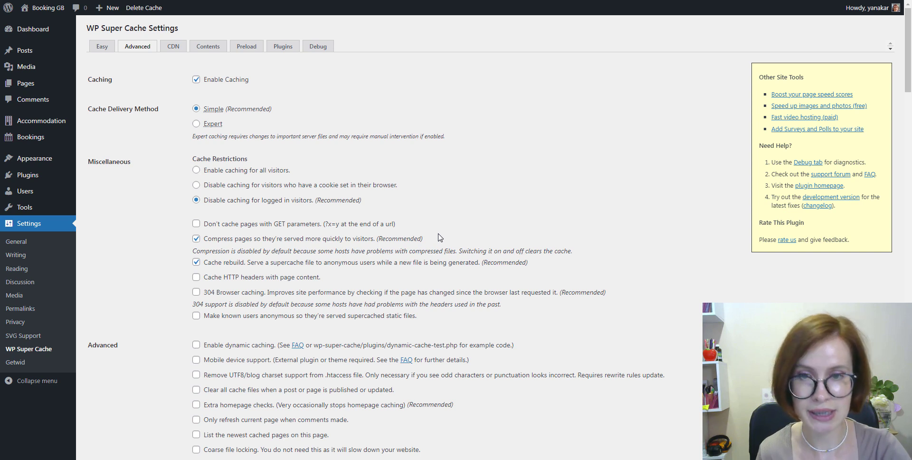
pyautogui.click(196, 292)
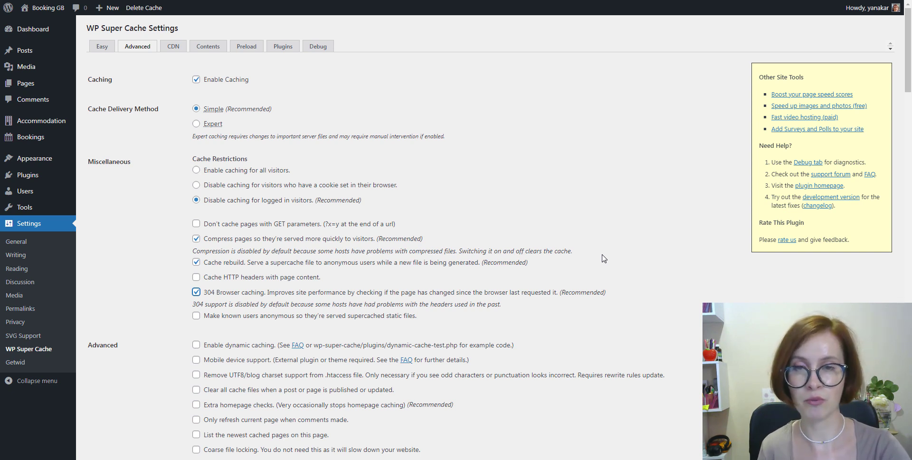
pyautogui.click(603, 258)
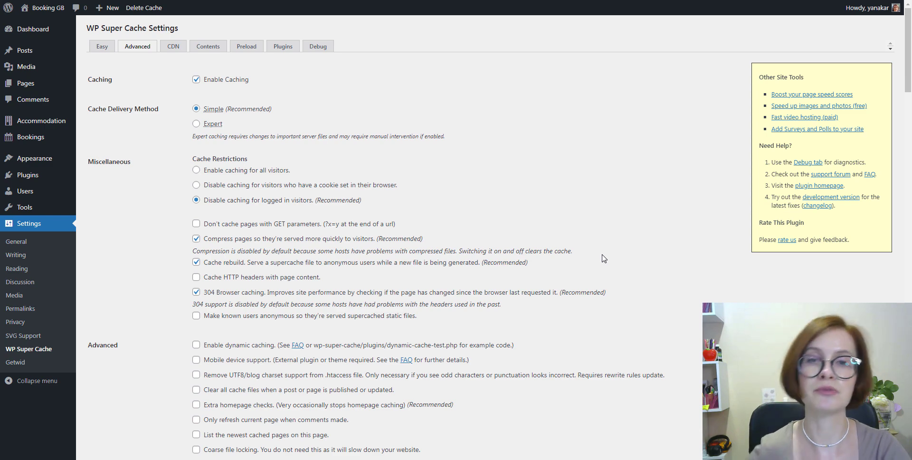
# Enable dynamic caching among the Advanced caching options.
pyautogui.scroll(-5, 603, 258)
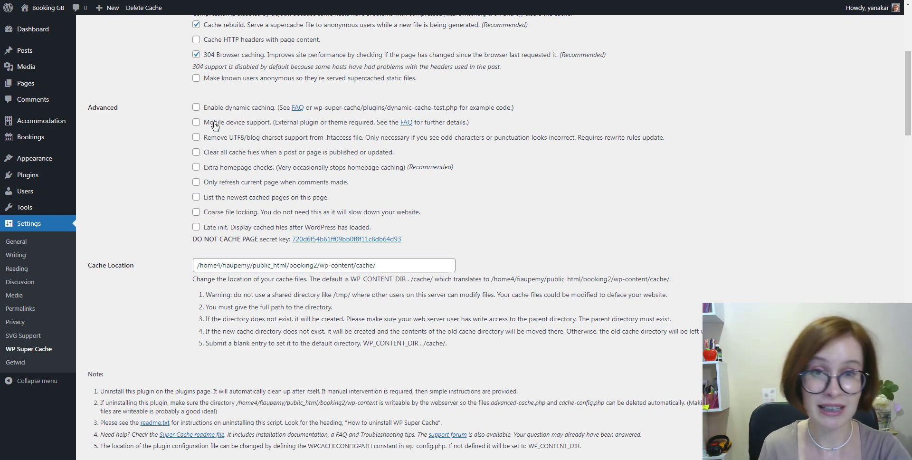
pyautogui.click(197, 108)
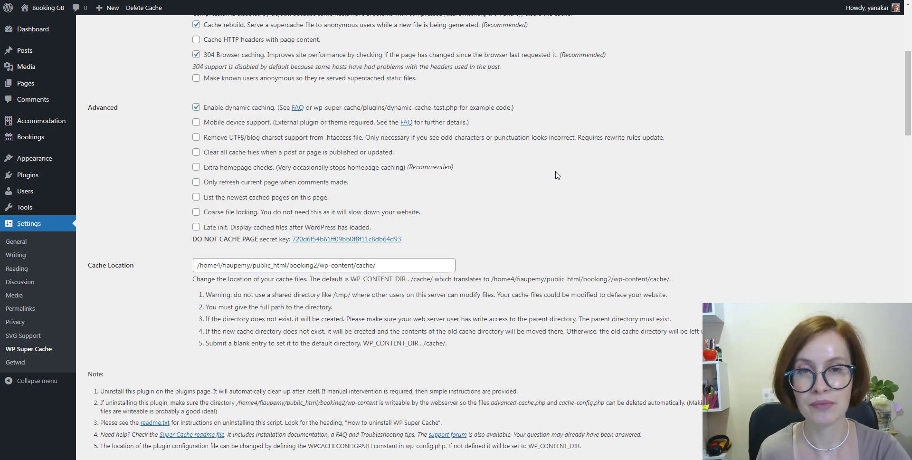
# Save the advanced caching options by updating the cache status.
pyautogui.scroll(-2, 557, 176)
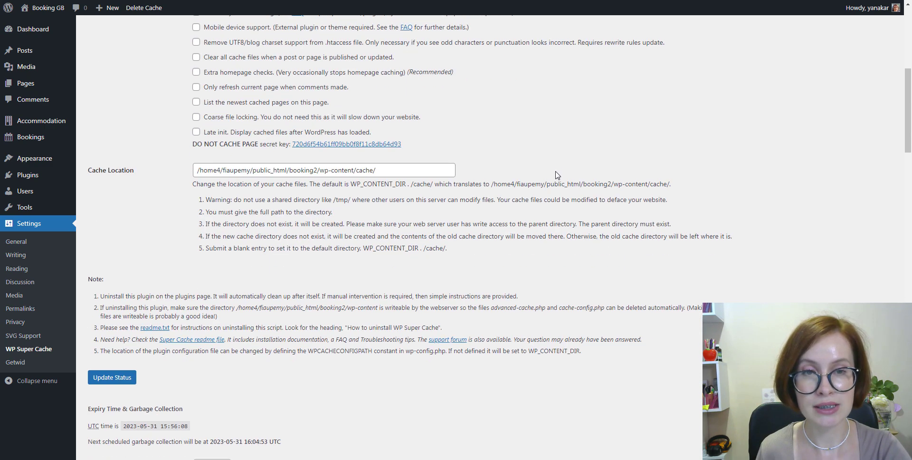
pyautogui.click(105, 381)
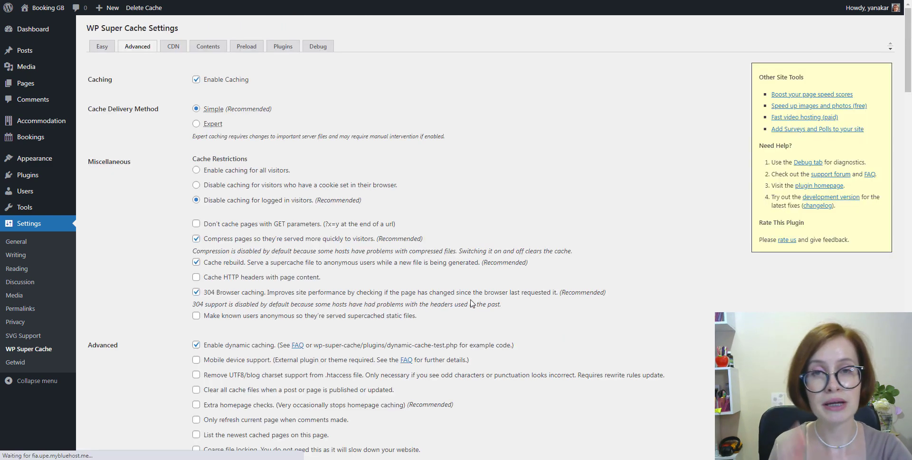
# Set the Cache Timeout to 3600 seconds under Expiry Time & Garbage Collection and apply the expiration change.
pyautogui.scroll(-4, 560, 354)
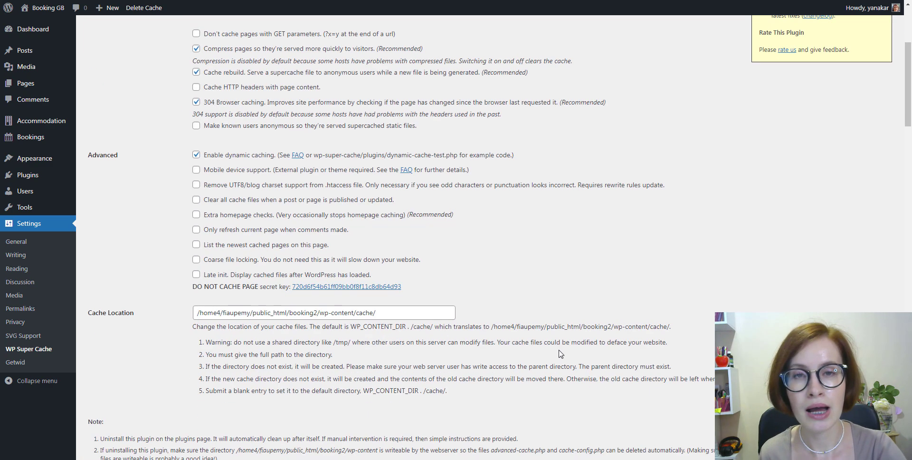
pyautogui.scroll(-6, 560, 354)
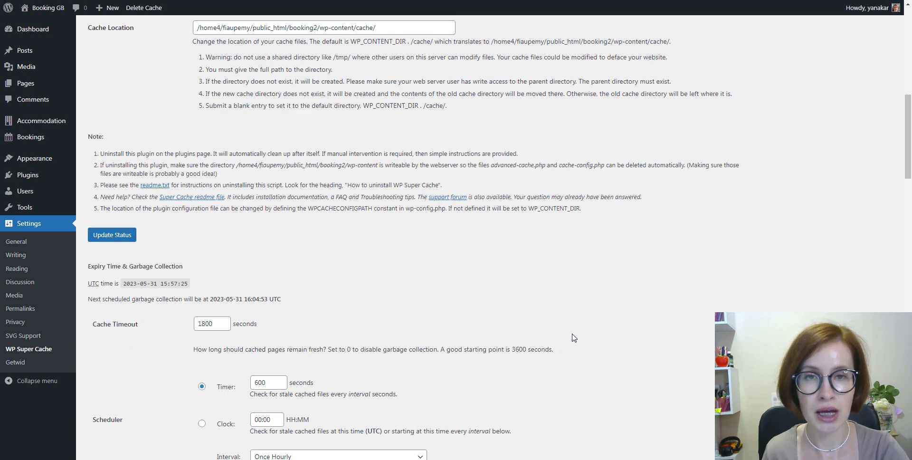
pyautogui.scroll(-2, 725, 305)
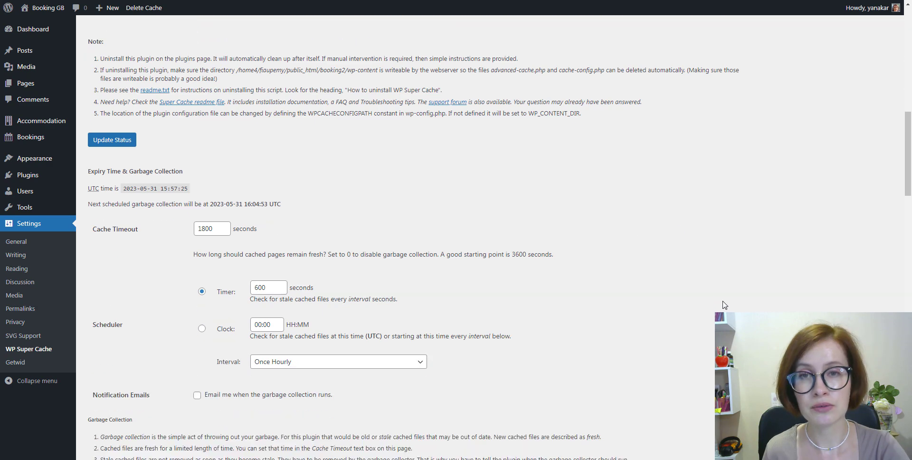
pyautogui.scroll(-2, 725, 305)
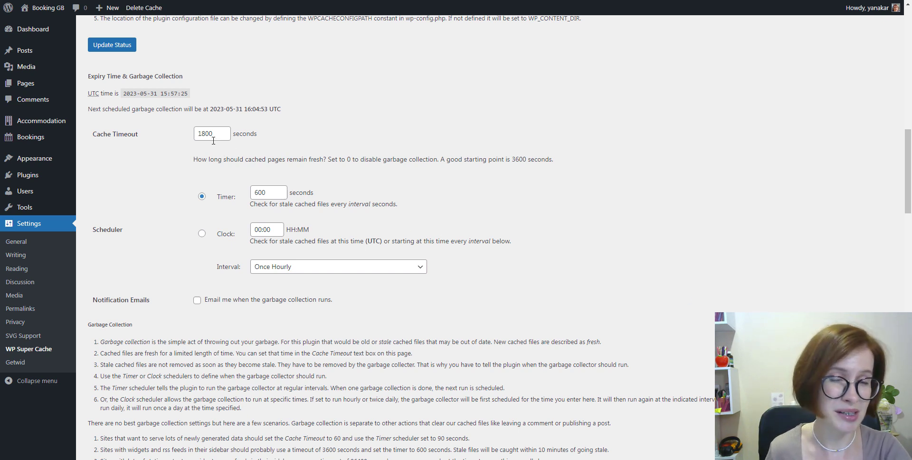
pyautogui.moveTo(217, 137); pyautogui.dragTo(185, 138)
pyautogui.write('36')
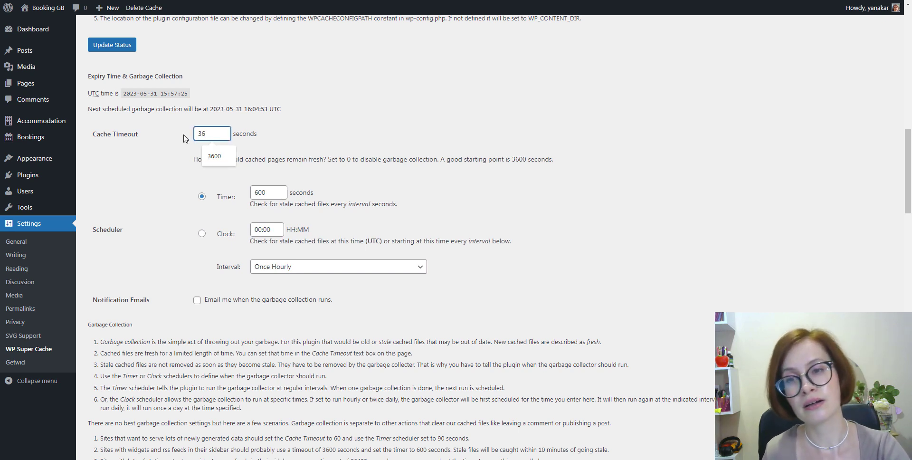
pyautogui.click(210, 152)
pyautogui.click(299, 143)
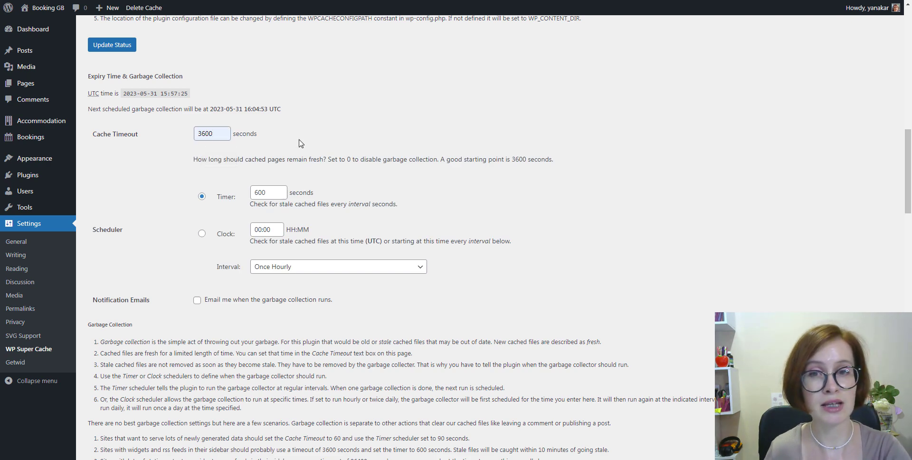
pyautogui.scroll(-5, 301, 143)
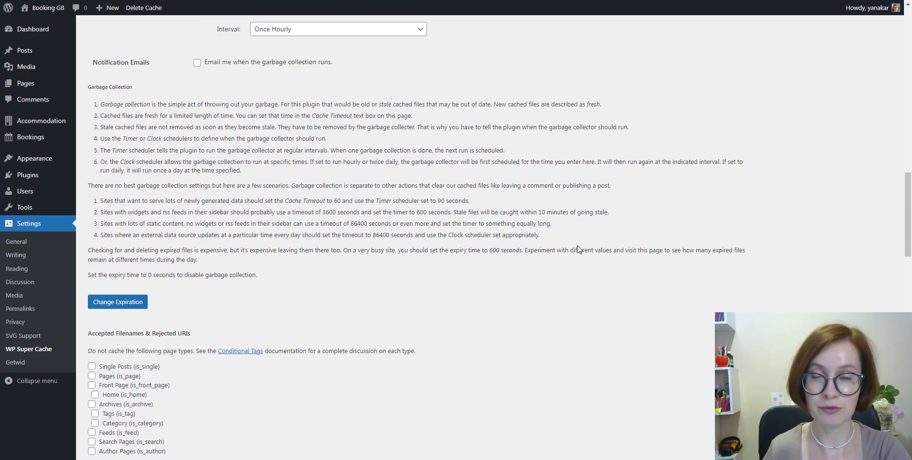
pyautogui.click(110, 304)
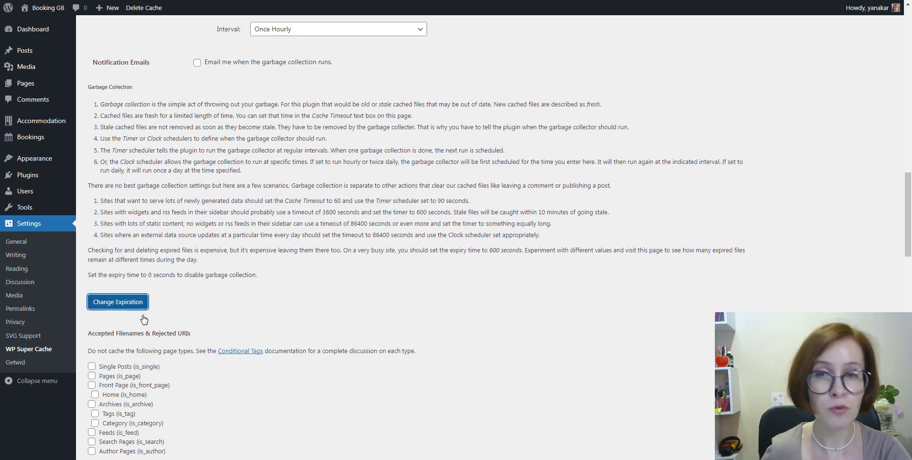
# Review the accepted filenames and rejected URIs options, as well as the cache contents statistics.
pyautogui.scroll(-2, 417, 289)
pyautogui.scroll(-1, 416, 288)
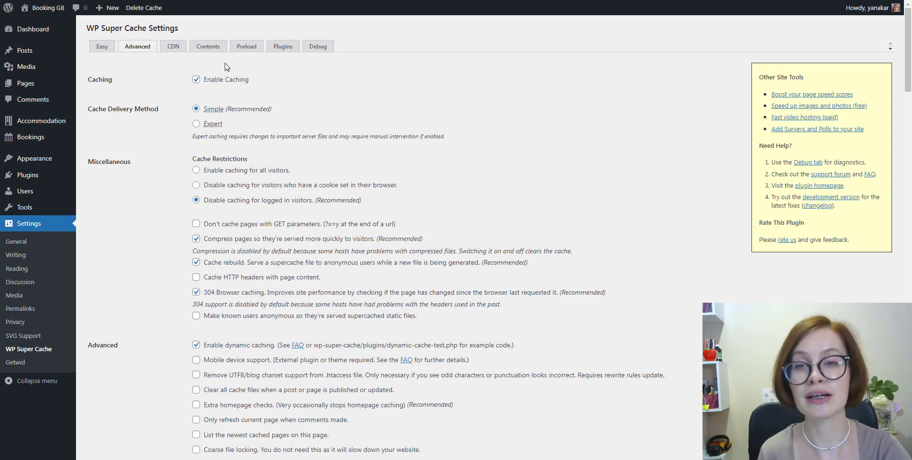
pyautogui.click(206, 54)
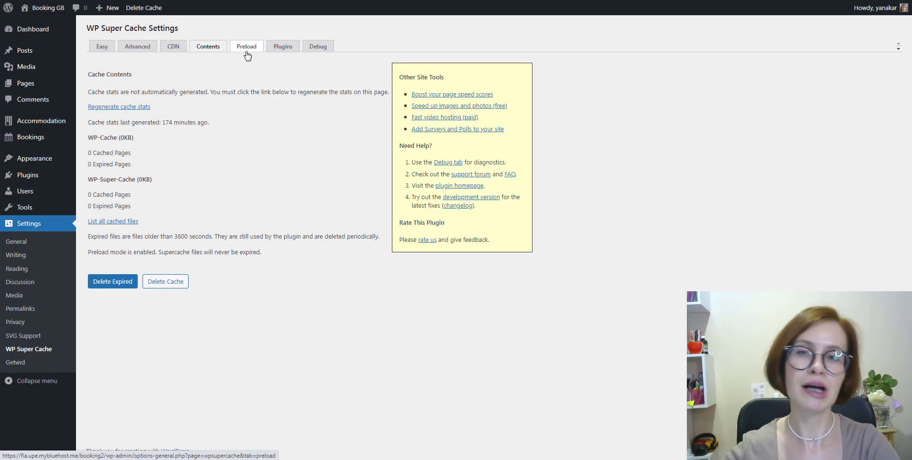
# In the preload settings, set the preloaded cache files to refresh every 1400 minutes.
pyautogui.click(246, 51)
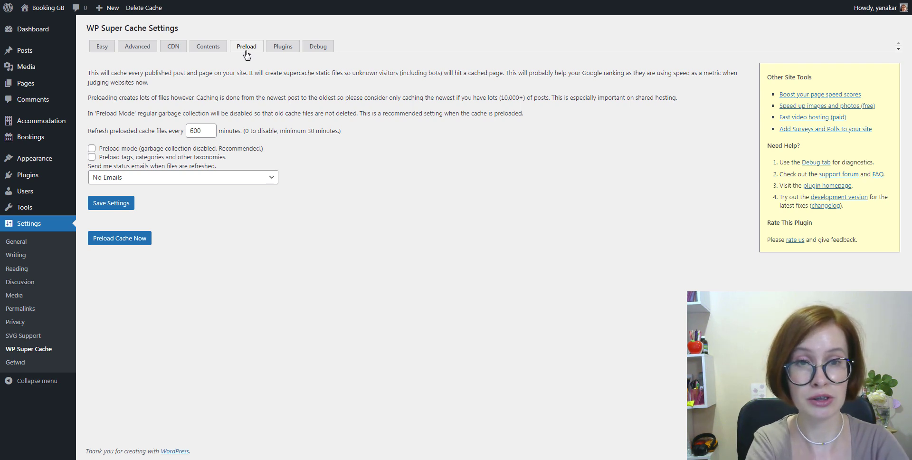
pyautogui.moveTo(207, 133); pyautogui.dragTo(186, 132)
pyautogui.write('14')
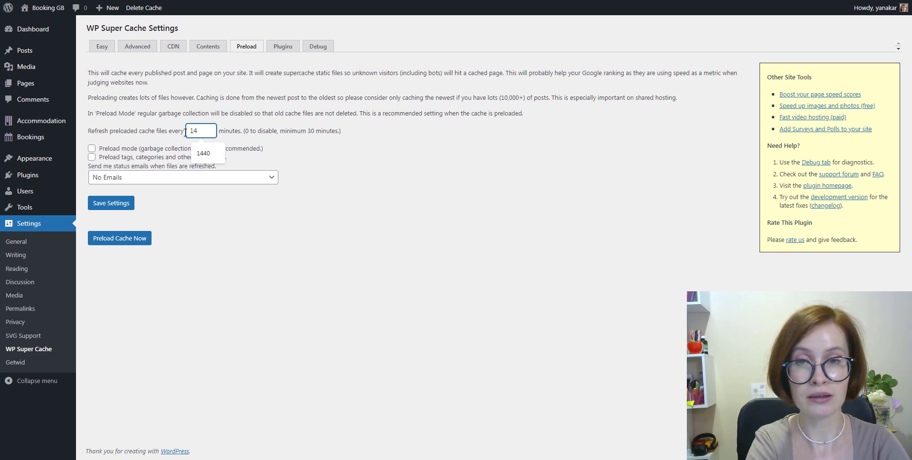
pyautogui.write('00')
pyautogui.click(288, 145)
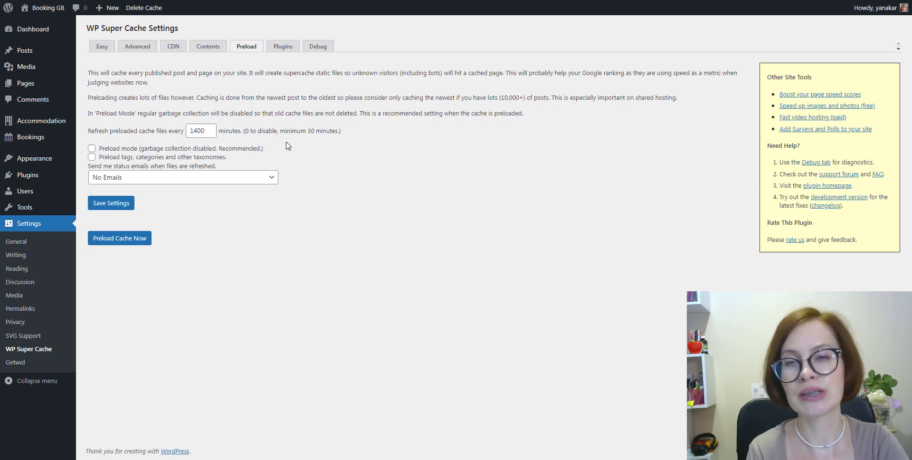
# Enable preload mode and taxonomy preloading, set status emails to Medium, 1 email per 100 posts, and save the settings.
pyautogui.click(91, 149)
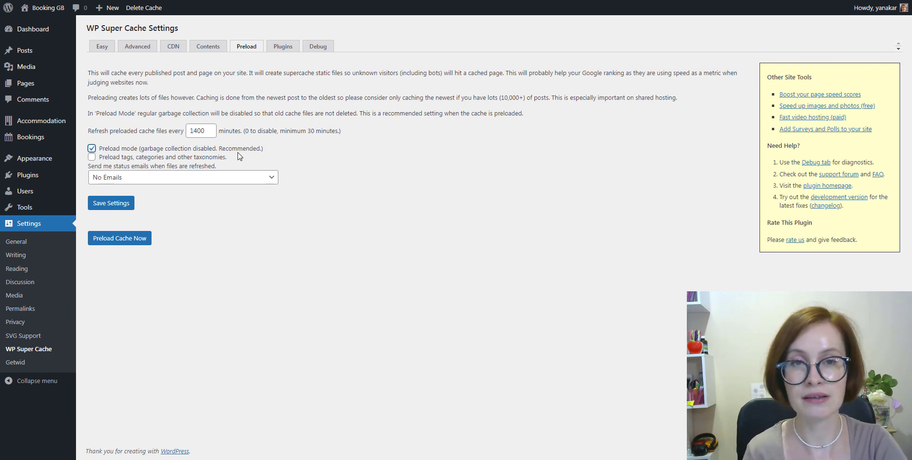
pyautogui.click(91, 157)
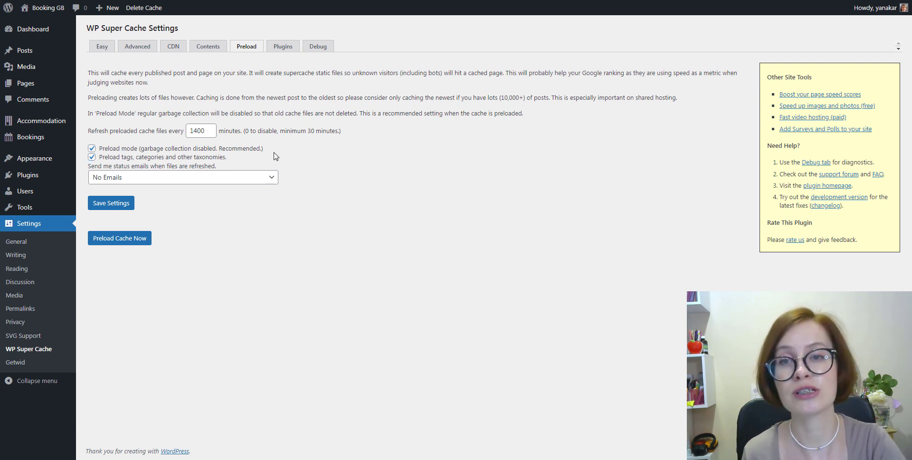
pyautogui.click(274, 178)
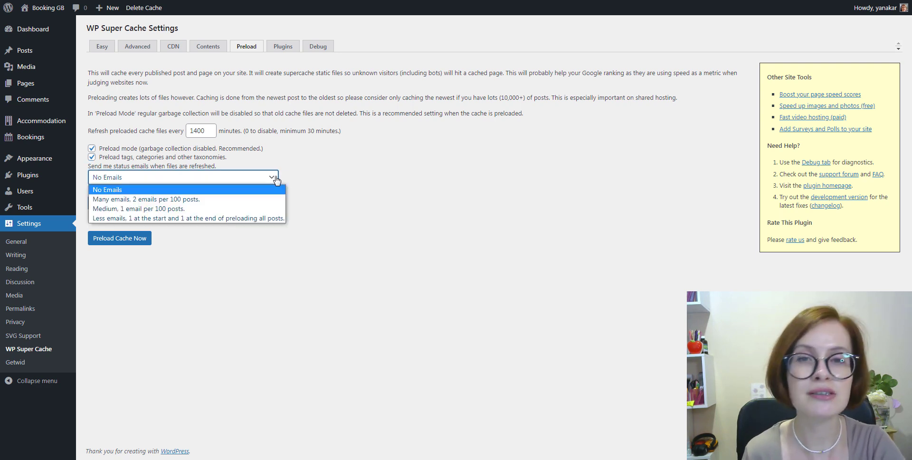
pyautogui.click(263, 208)
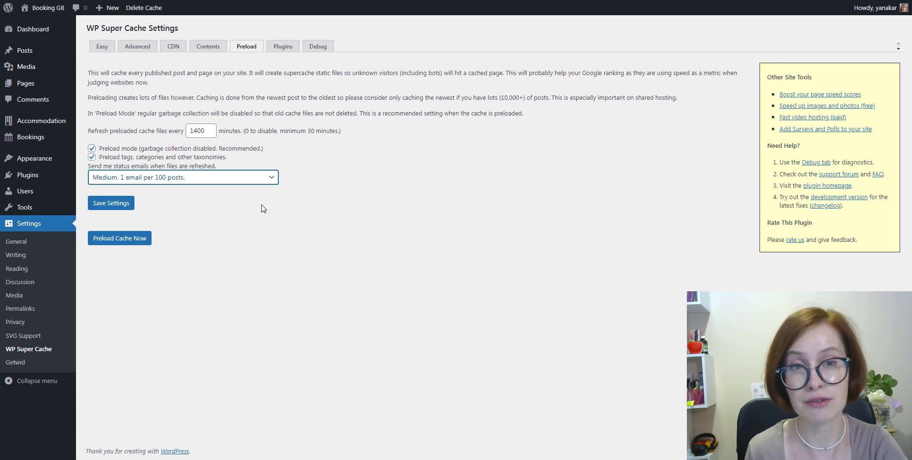
pyautogui.click(112, 203)
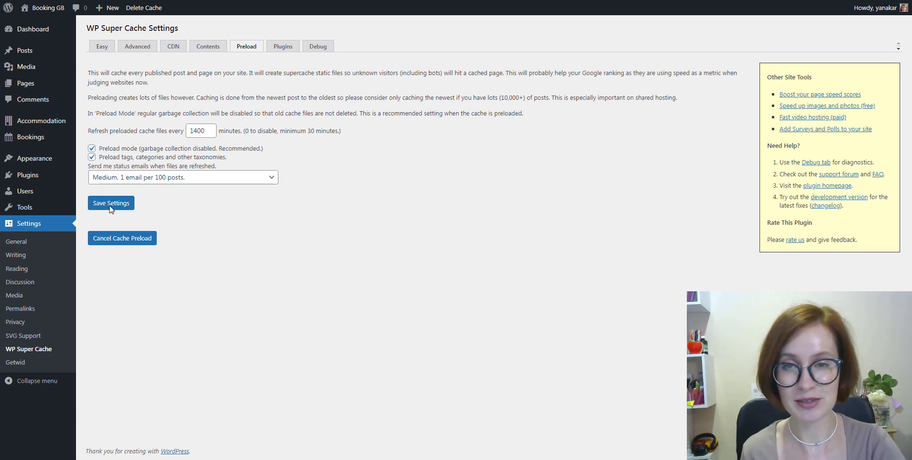
# Review the available cache plugins and the CDN support settings of WP Super Cache.
pyautogui.click(281, 49)
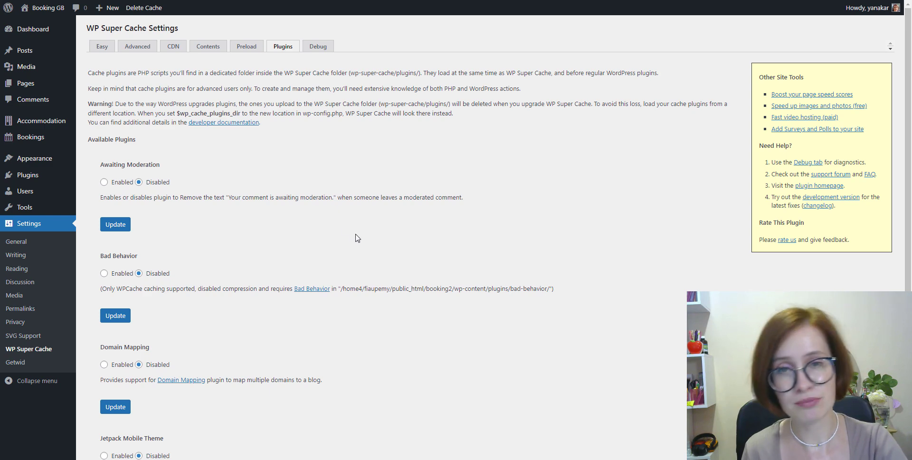
pyautogui.scroll(-2, 358, 246)
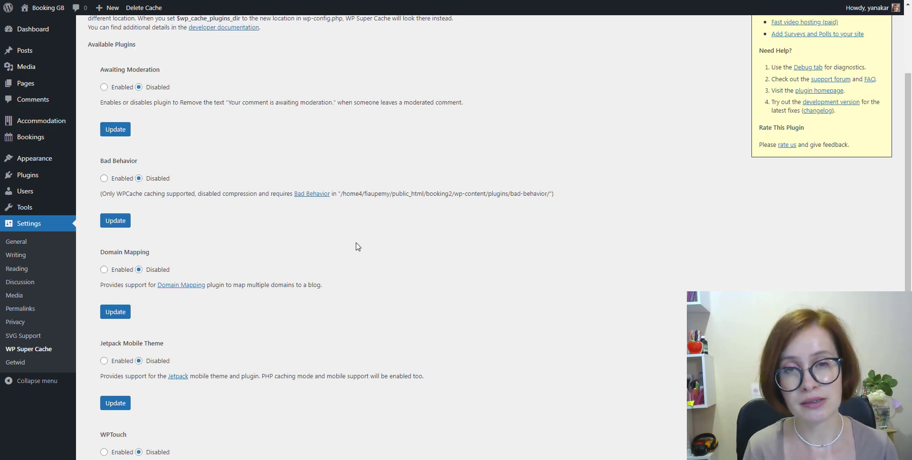
pyautogui.scroll(-2, 358, 246)
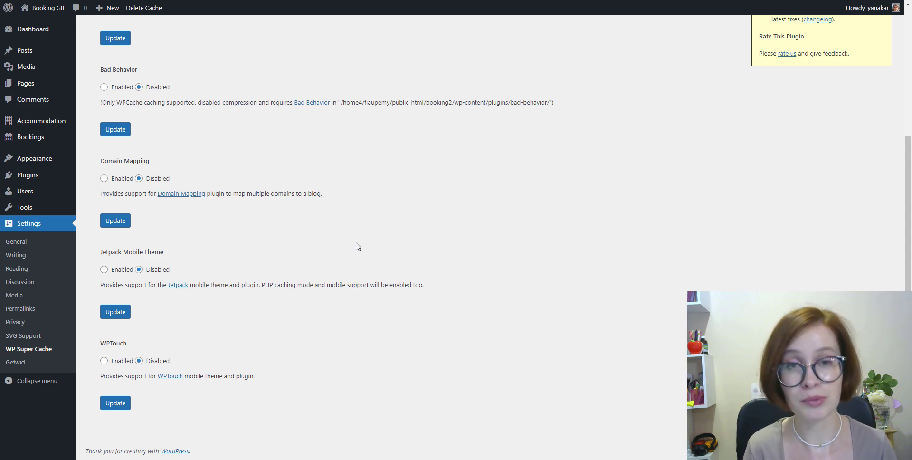
pyautogui.scroll(3, 358, 246)
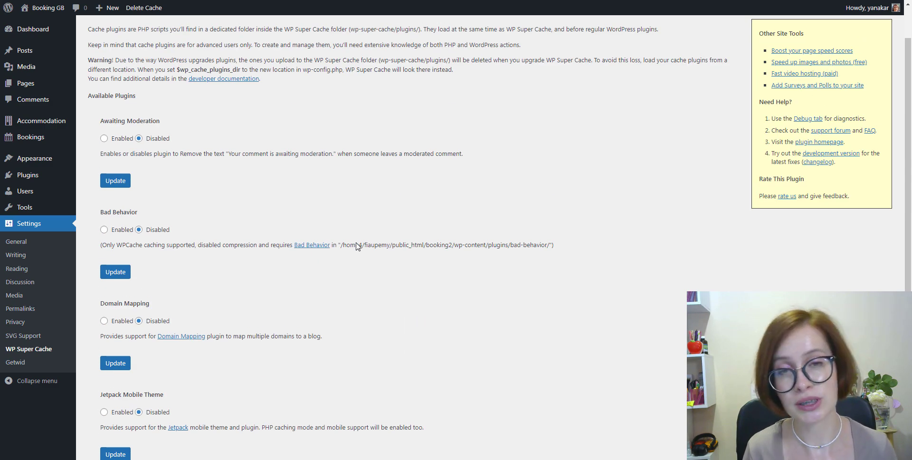
pyautogui.scroll(1, 358, 247)
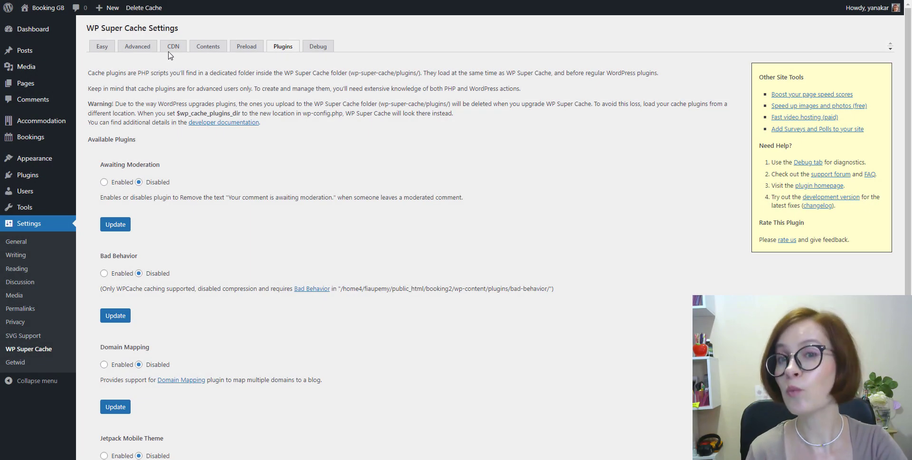
pyautogui.click(169, 49)
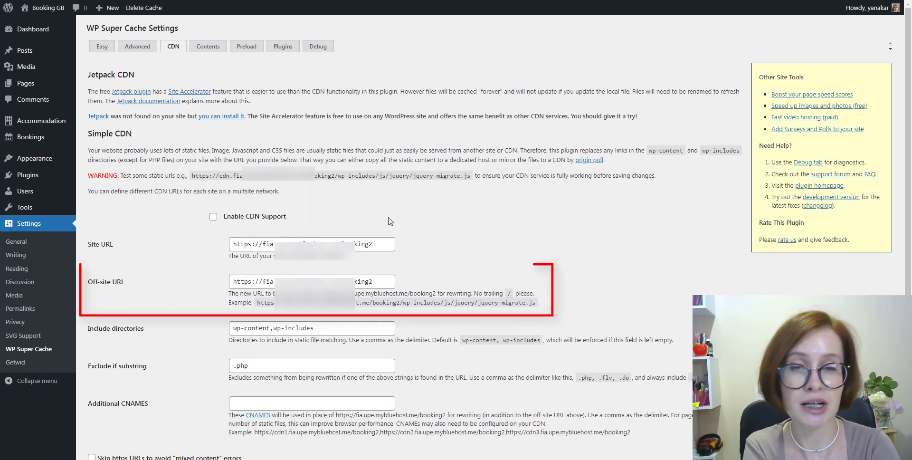
pyautogui.scroll(-2, 390, 222)
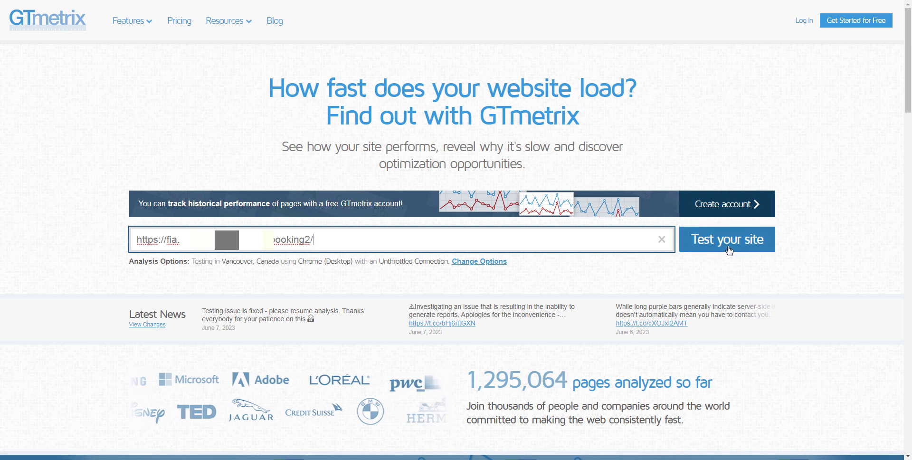
# Switch to GTmetrix and run a speed test of the booking site, then paste the site's URL and test again.
pyautogui.click(730, 250)
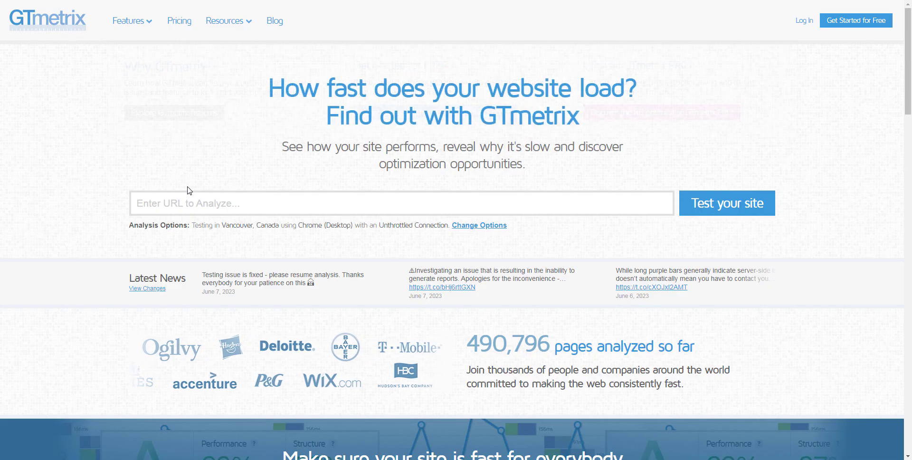
pyautogui.rightClick(199, 206)
pyautogui.click(214, 299)
pyautogui.click(727, 205)
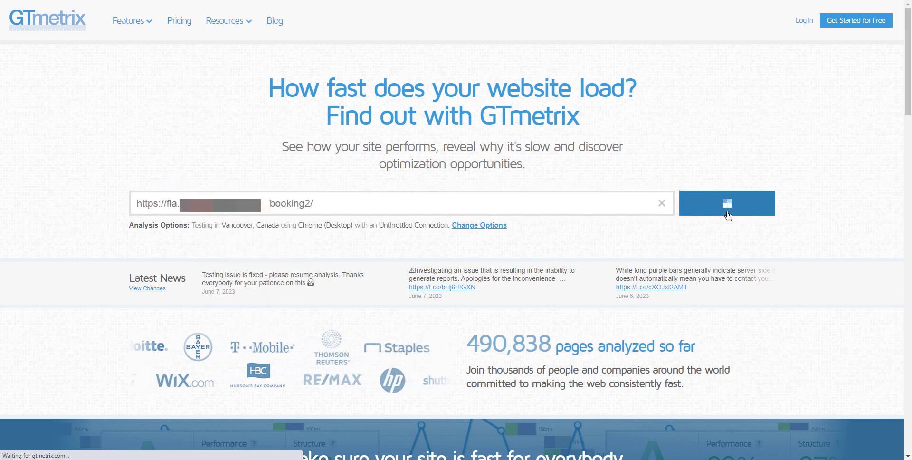